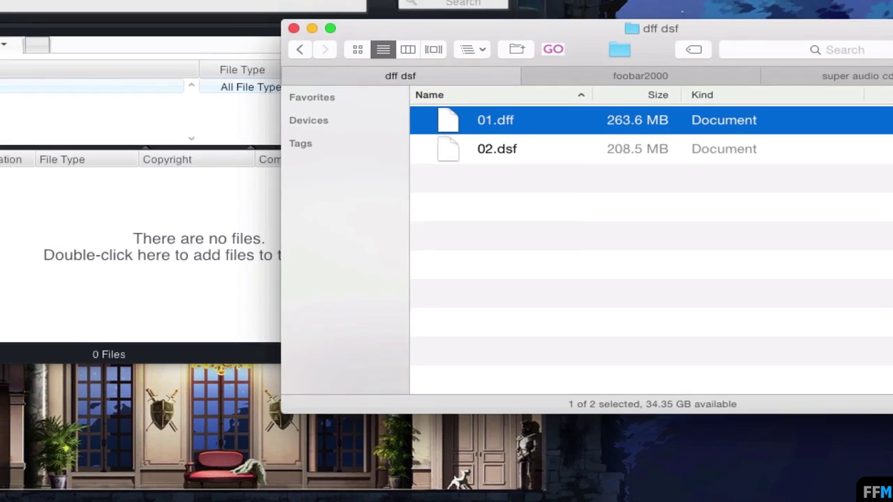
Check the JRiver Media Center version information and close it again
click(139, 293)
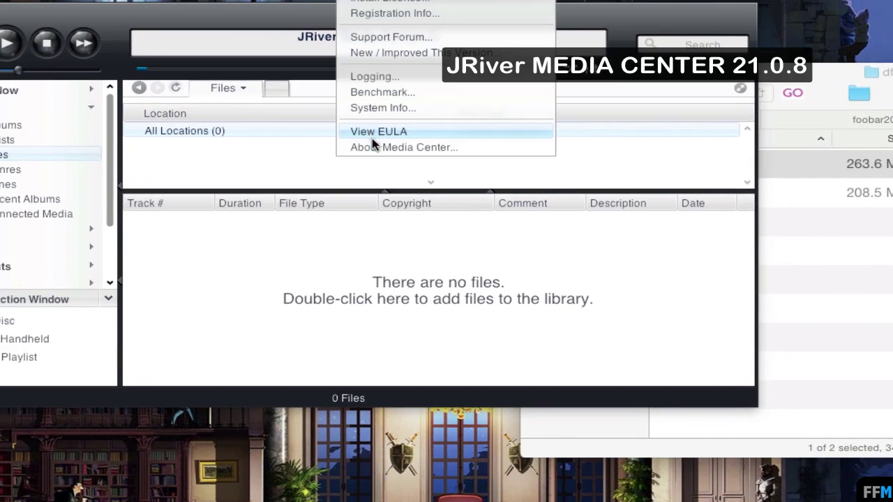
click(354, 142)
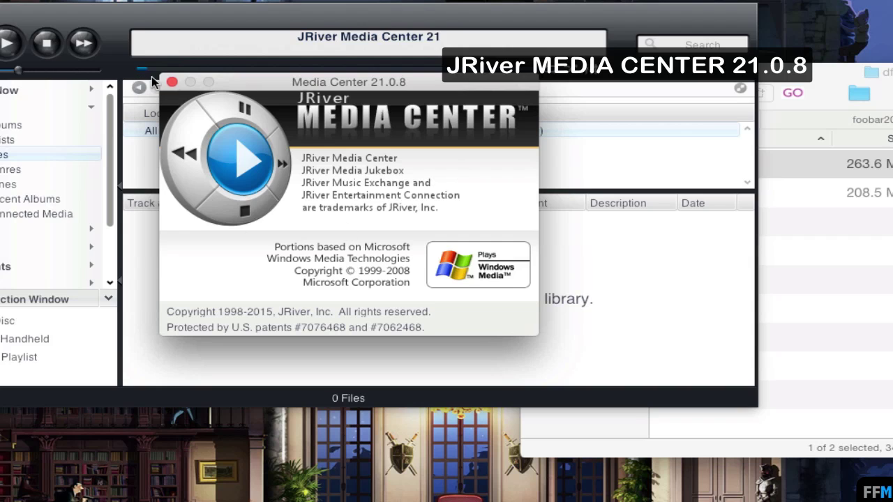
click(173, 82)
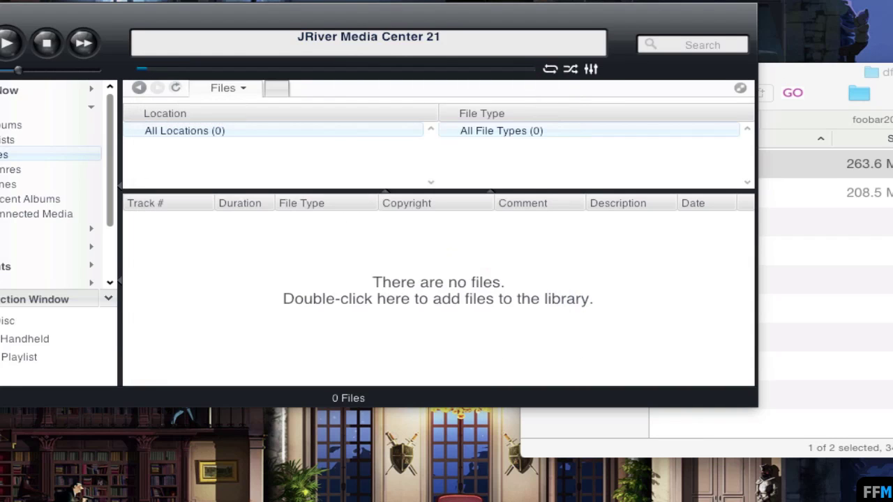
Add both files, 01.dff and 02.dsf, from the dff dsf folder to the JRiver media library
key(super+Tab)
key(super+a)
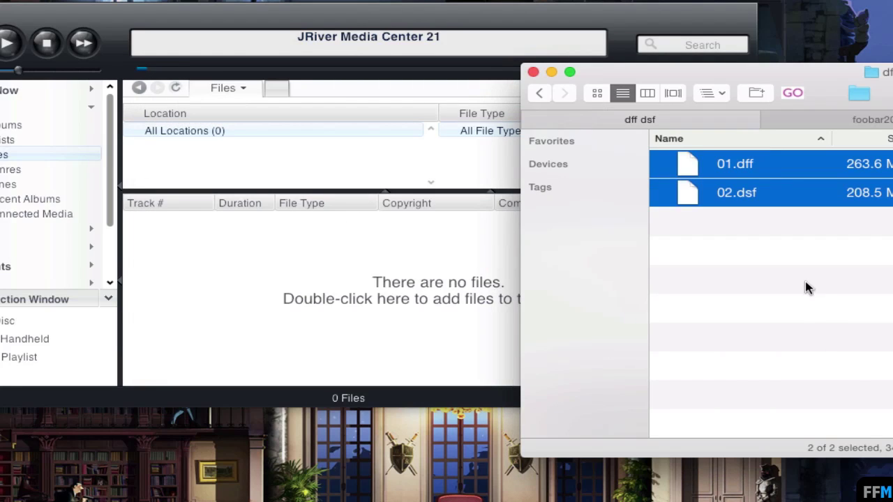
drag(779, 201, 314, 272)
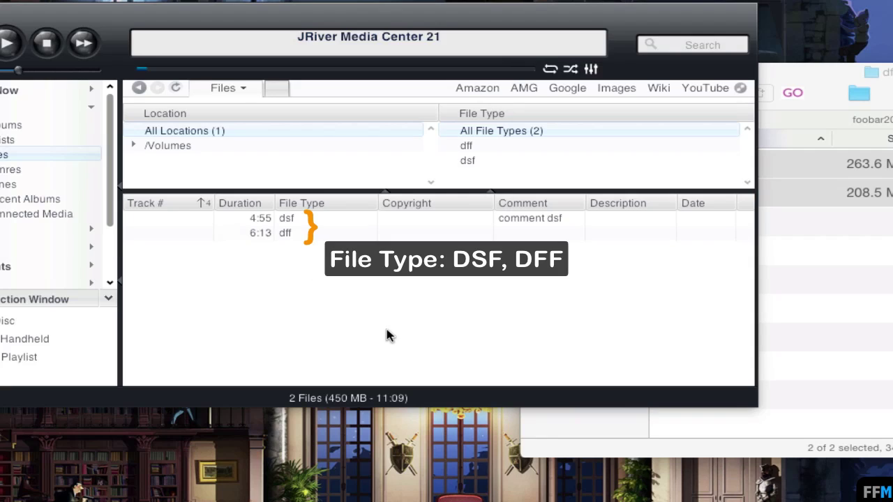
Play the dsf track followed by the dff track, and stop playback
double_click(327, 219)
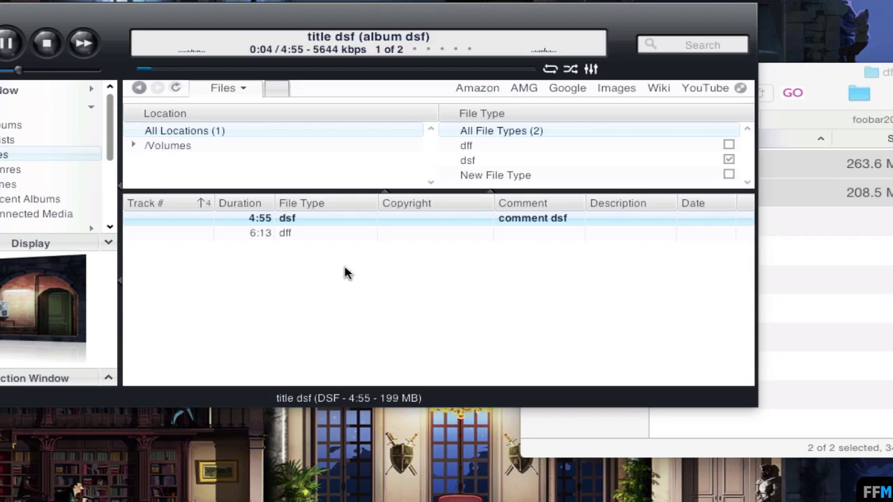
double_click(312, 235)
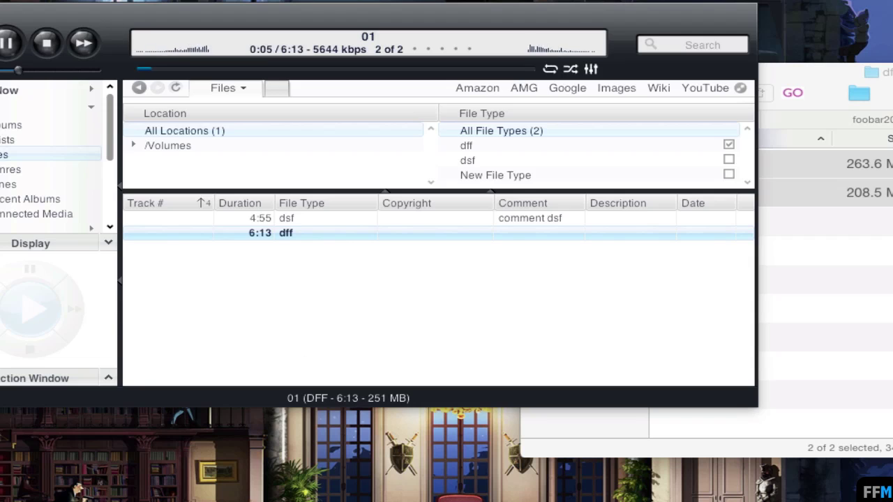
key(ctrl+s)
Remove both tracks from the Media Library without deleting the files from disk
key(ctrl+a)
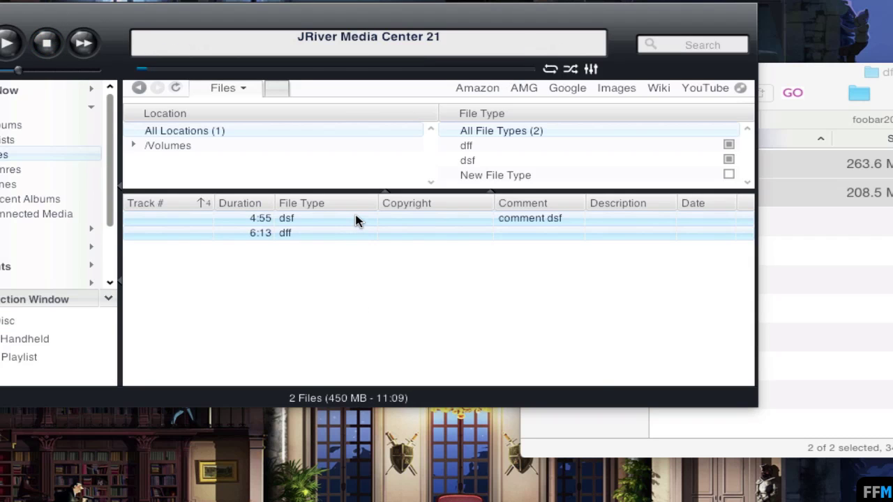
right_click(356, 221)
click(363, 227)
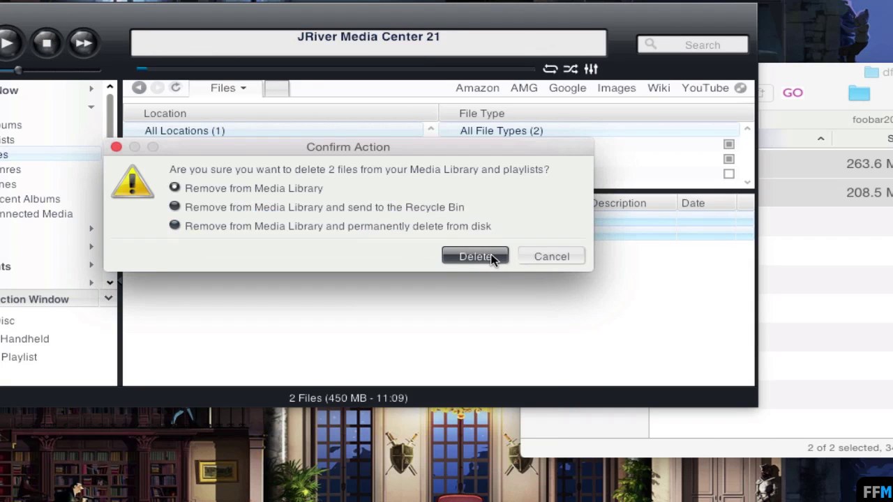
click(475, 257)
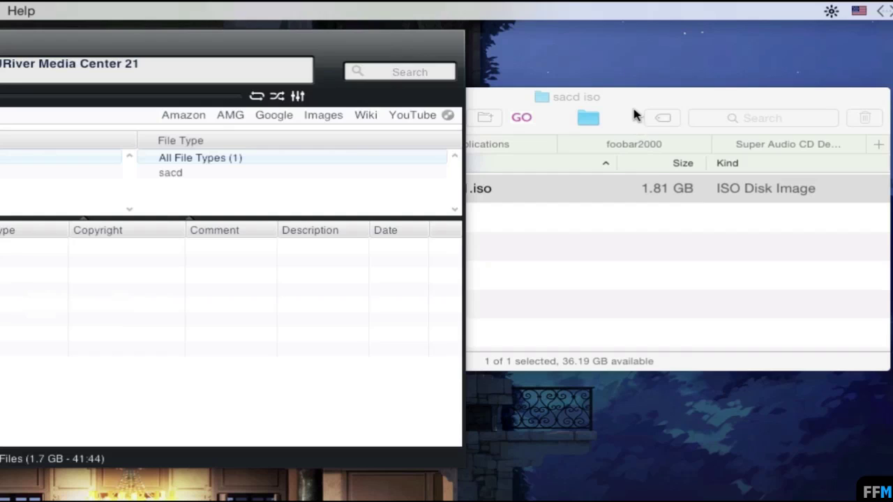
Switch to Finder and launch Wine from the Applications folder
click(634, 104)
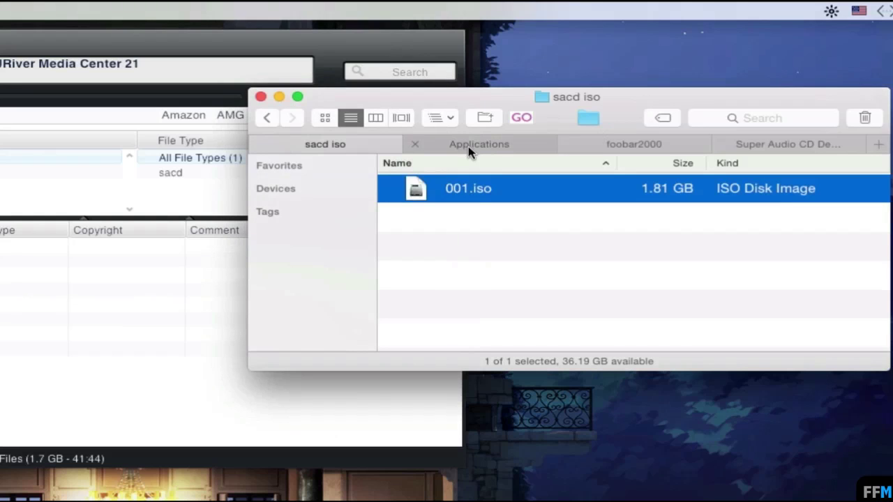
click(471, 146)
text(wine)
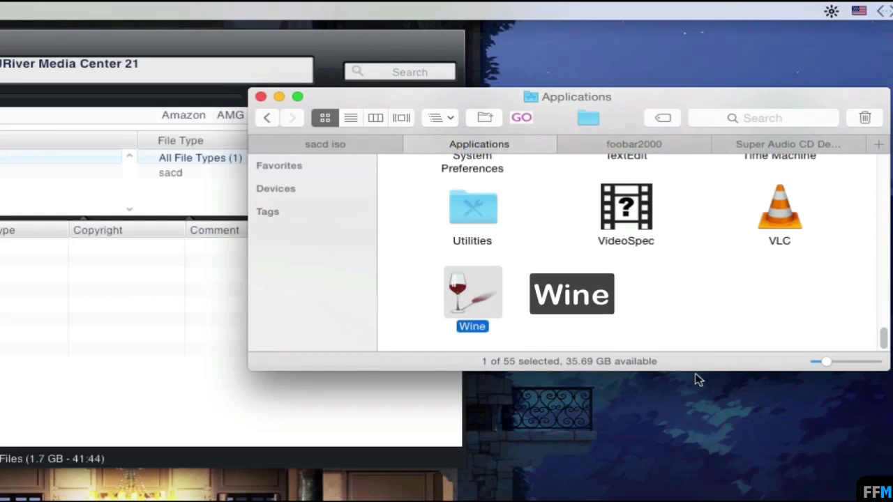
right_click(491, 280)
click(504, 284)
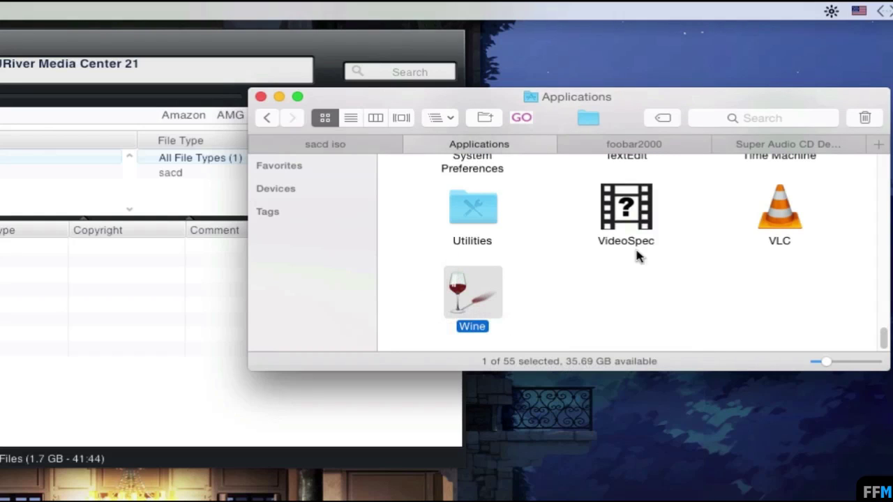
Check the installed Wine version in its About information and close it
click(806, 12)
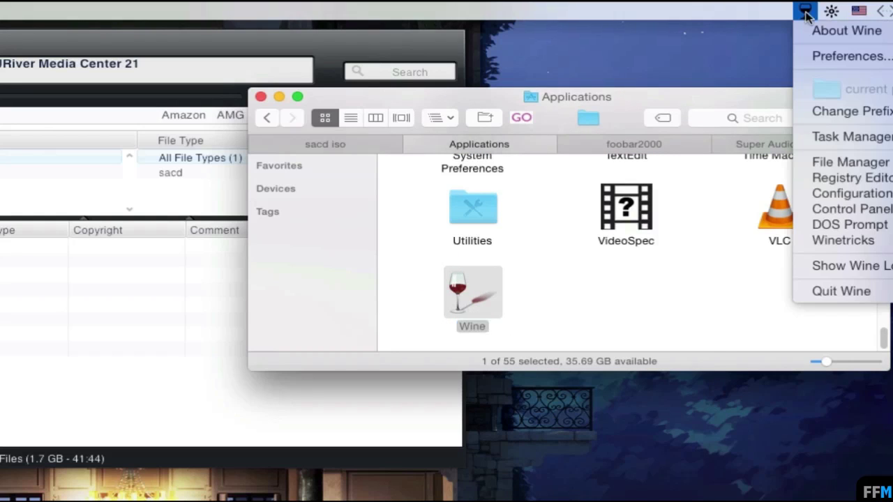
click(807, 30)
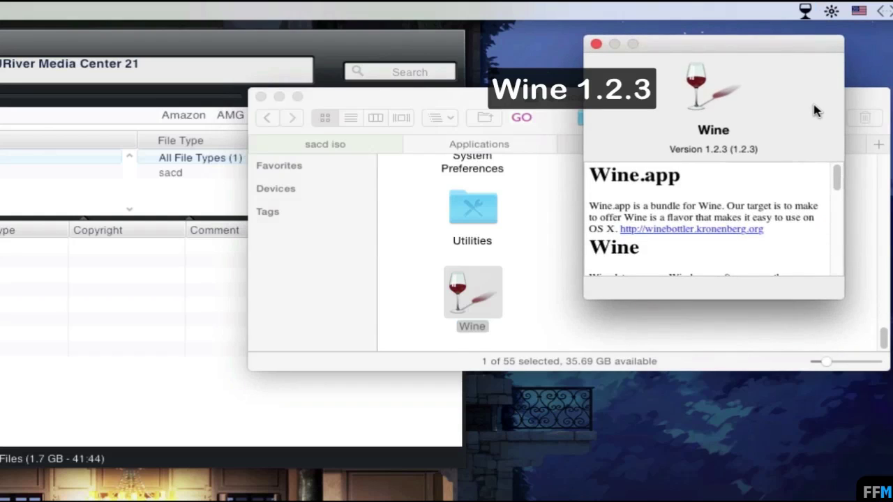
click(596, 44)
Review Wine's General Preferences, including the option to show a dialog when opening files, and close them
click(809, 10)
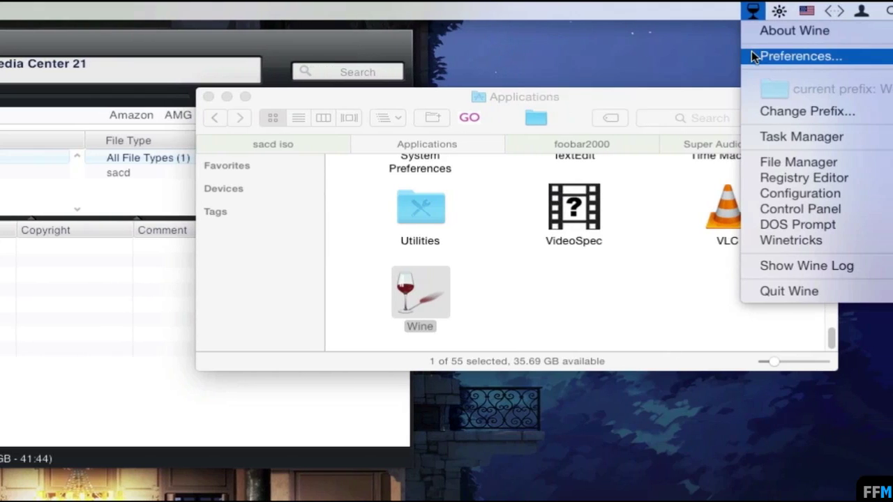
click(753, 56)
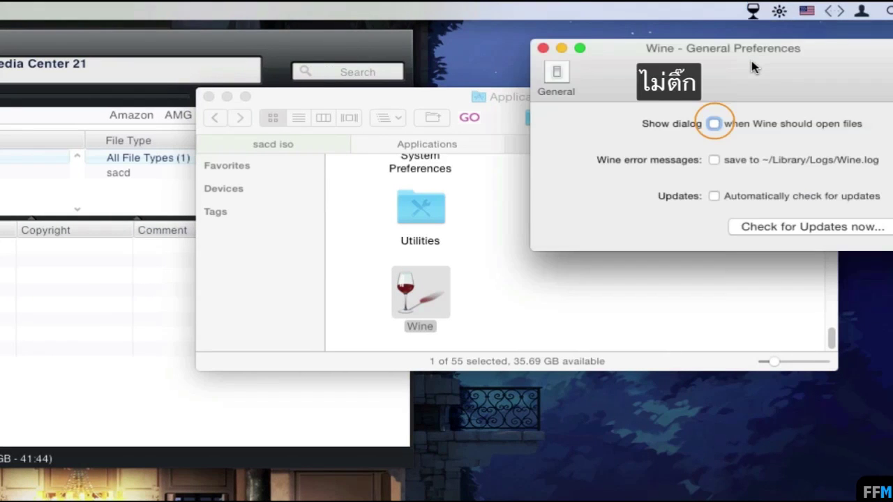
click(544, 48)
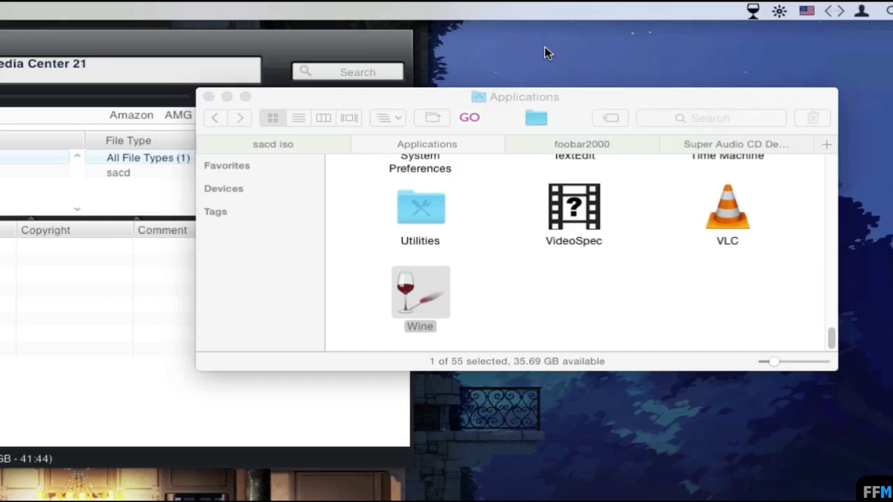
Set the Windows version in the Wine configuration's default application settings to Windows XP and apply it
click(754, 10)
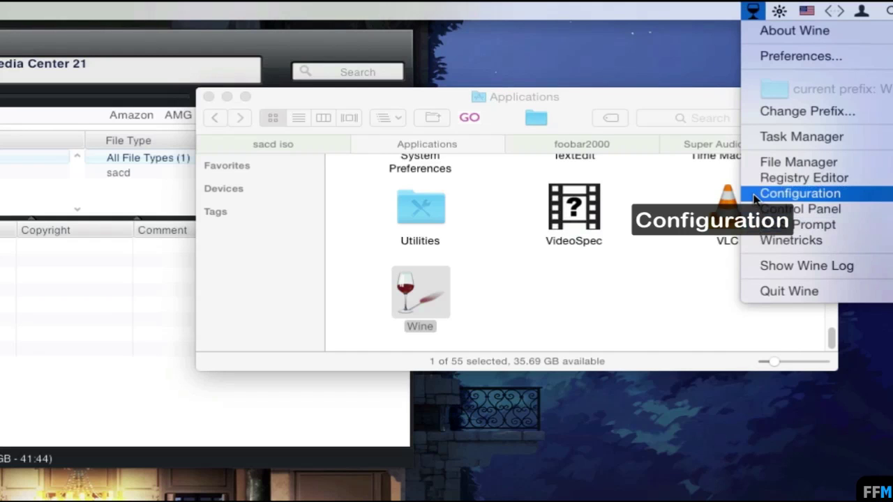
click(800, 194)
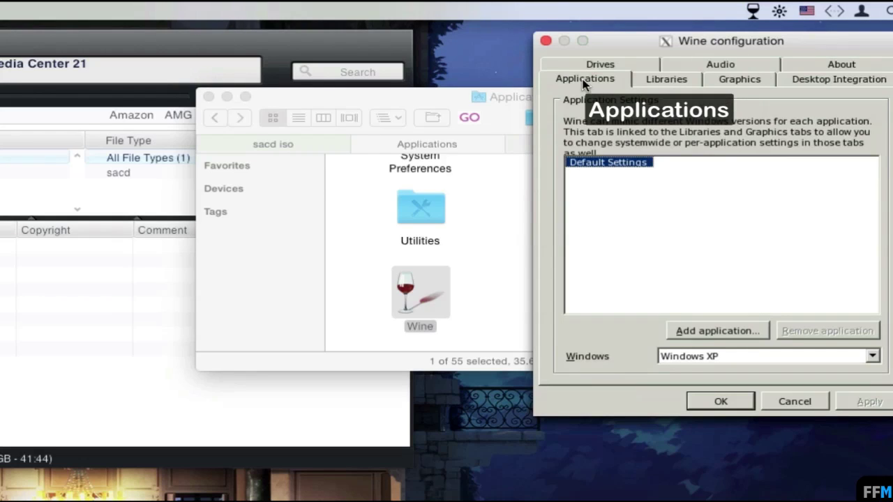
click(585, 82)
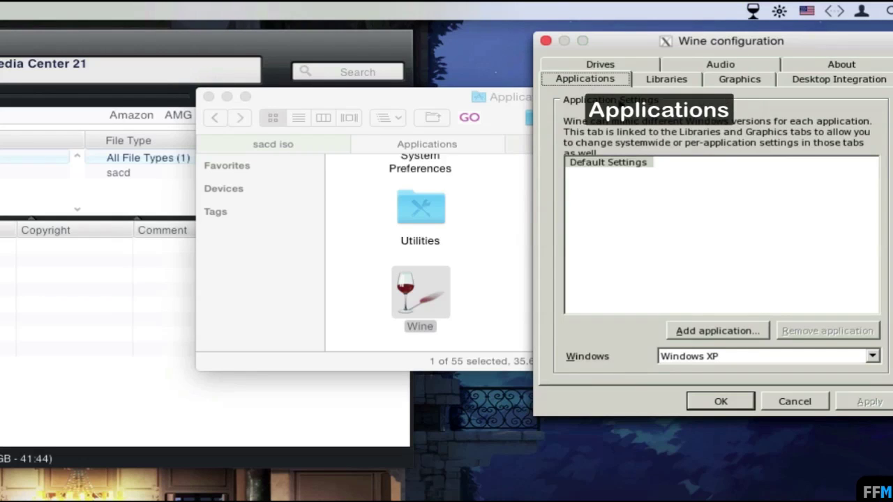
click(872, 355)
click(733, 370)
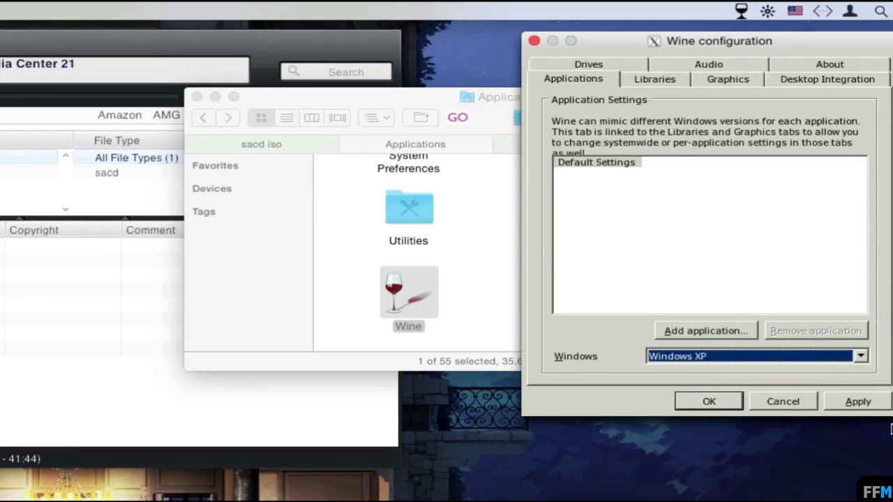
click(857, 401)
click(707, 402)
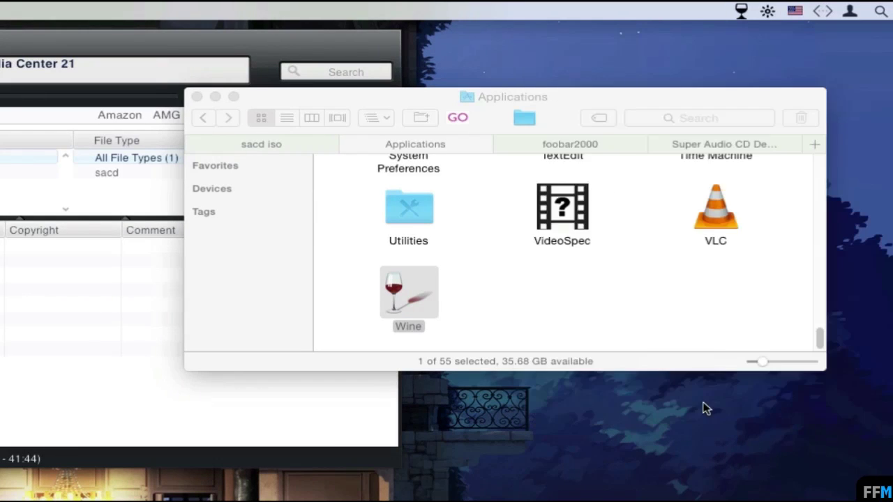
Run foobar2000_v1.3.8.exe through Wine, agreeing to the license and choosing the Standard installation
click(562, 145)
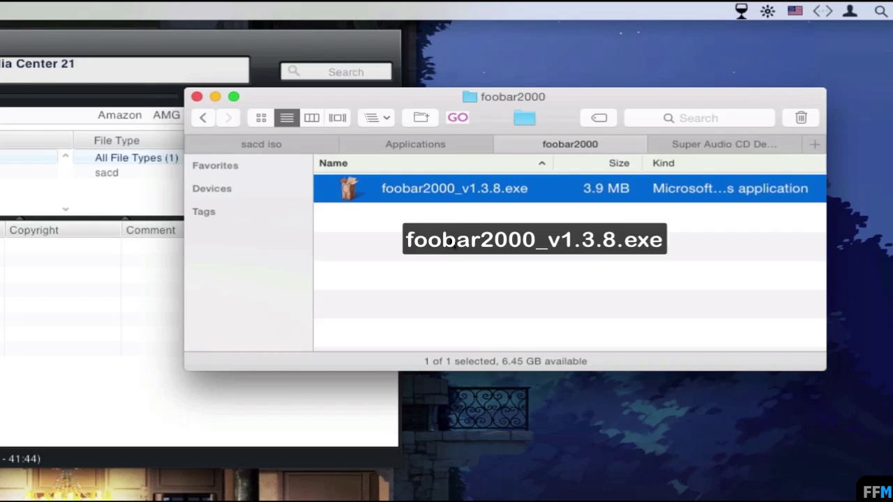
drag(467, 190, 416, 297)
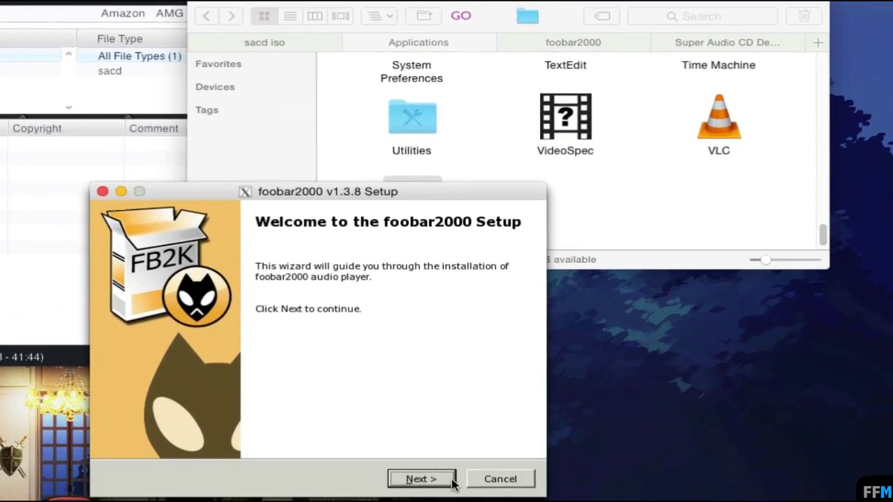
click(452, 491)
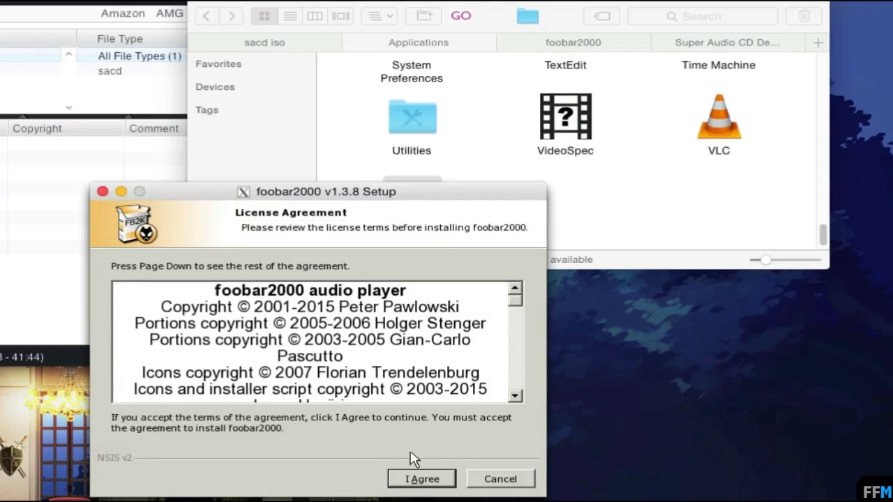
click(417, 483)
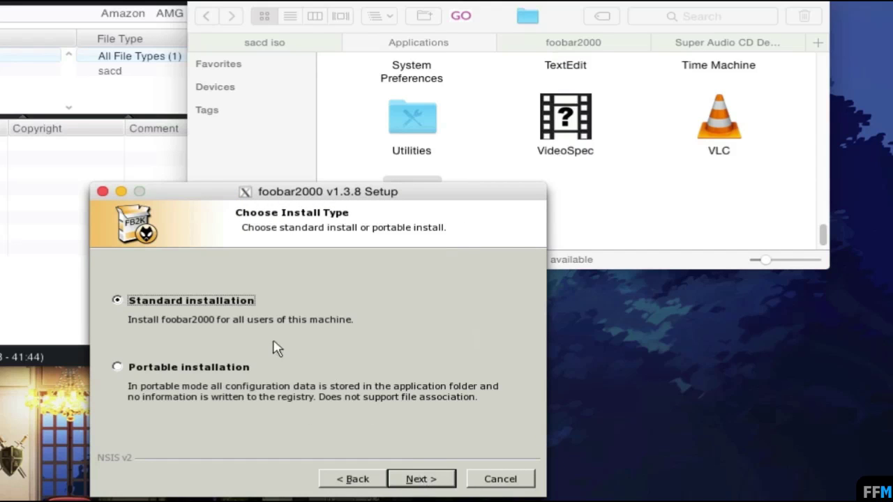
click(446, 481)
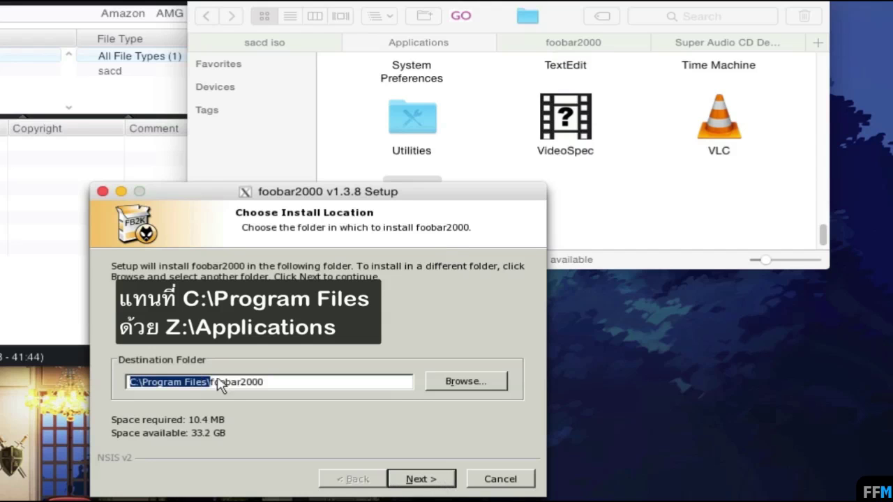
Set the destination folder to Z:\Applications\foobar2000 and install foobar2000 with the Full install type
drag(207, 382, 56, 377)
text(Z:\A)
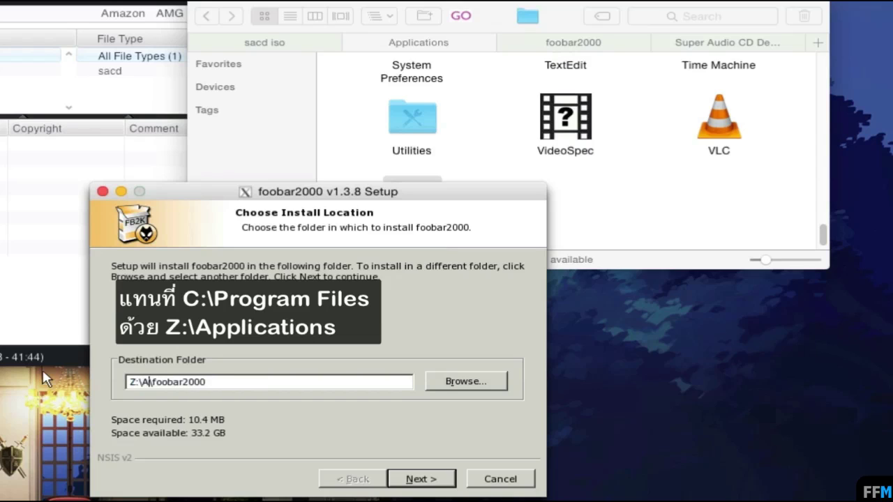
text(pplications)
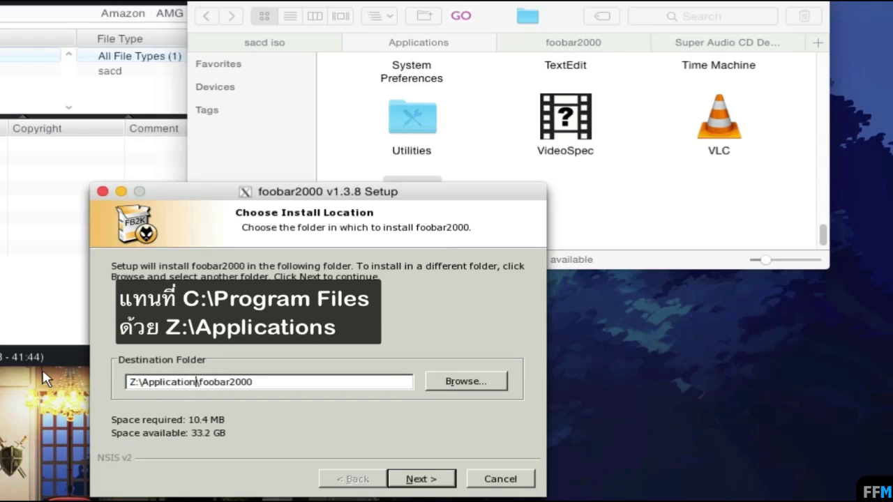
click(450, 479)
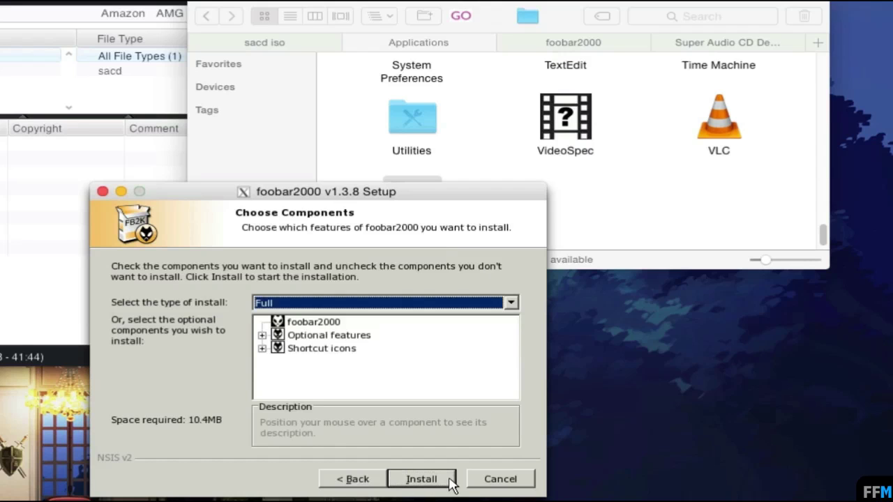
click(453, 478)
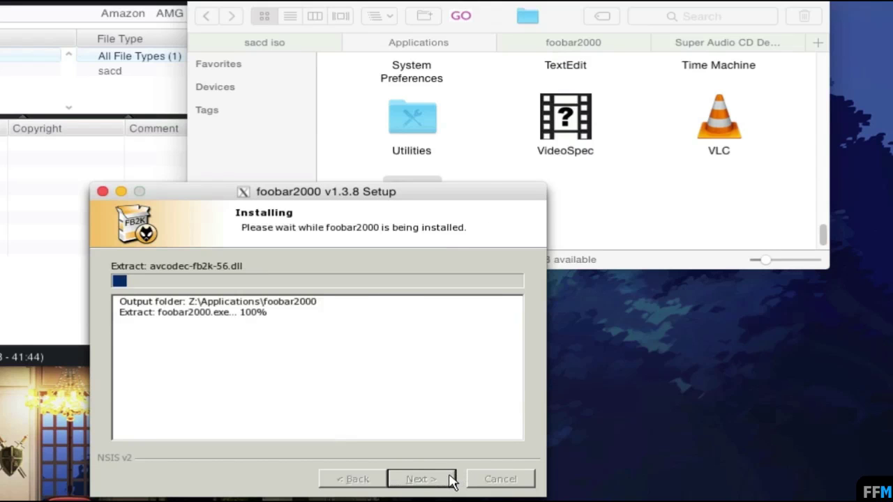
Finish the setup without running foobar2000 and select the foobar2000 folder in Applications
click(260, 326)
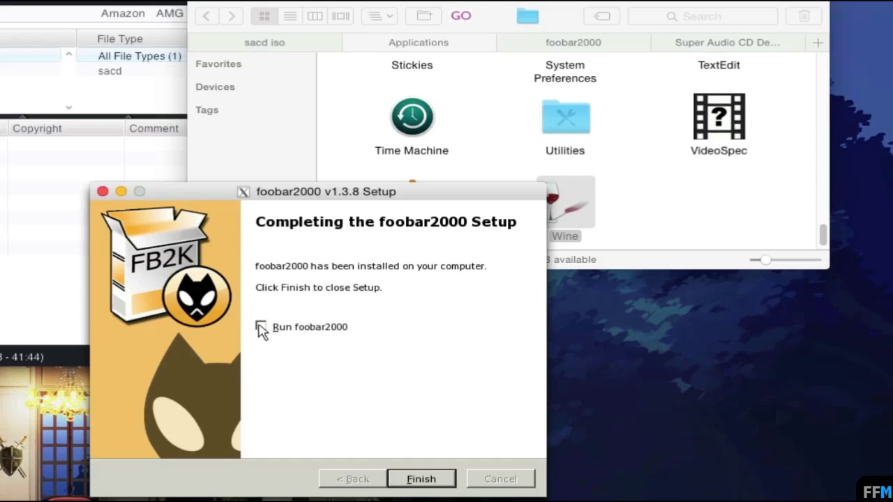
click(432, 481)
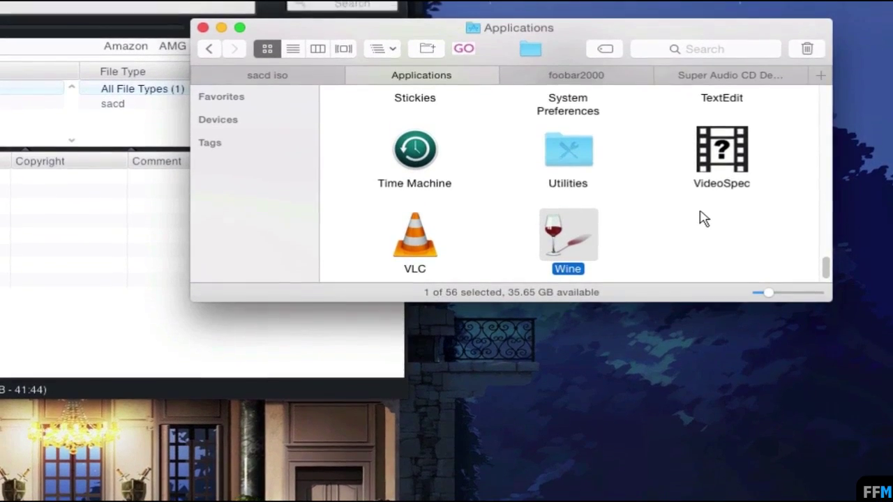
key(f)
key(Down)
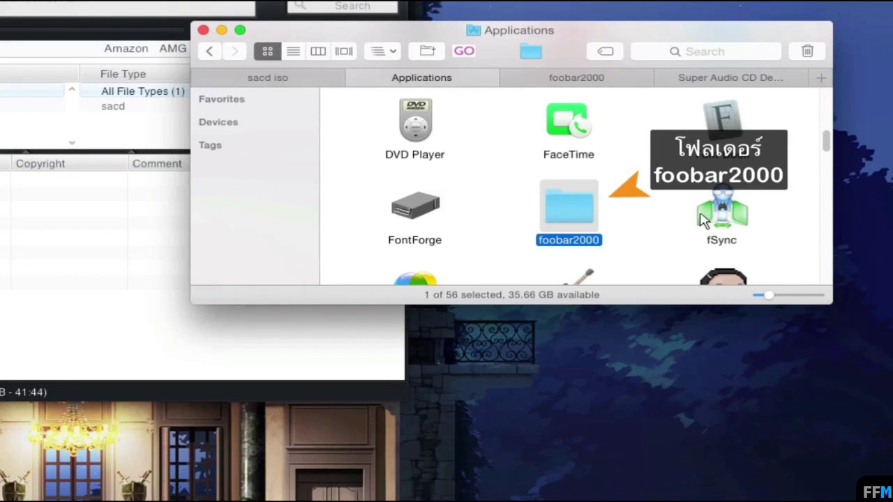
Open the foobar2000 folder from Applications in a new tab and run foobar2000.exe
right_click(587, 197)
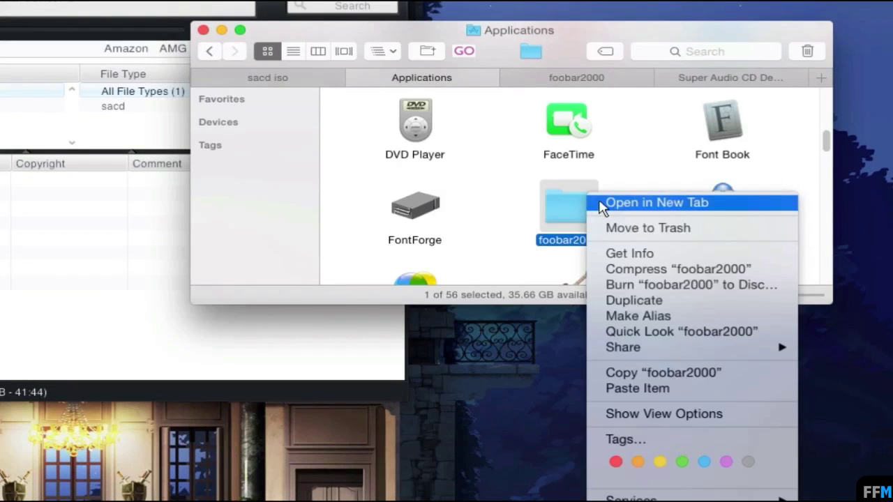
click(602, 202)
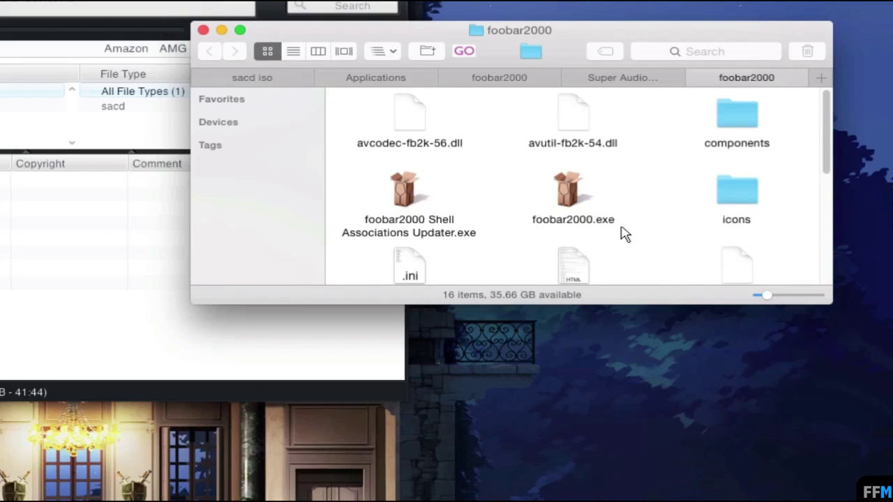
click(590, 193)
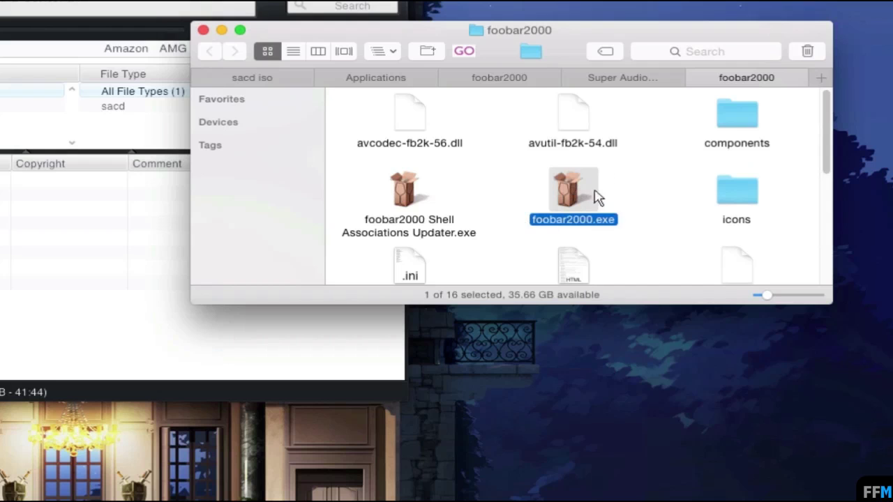
drag(569, 190, 560, 218)
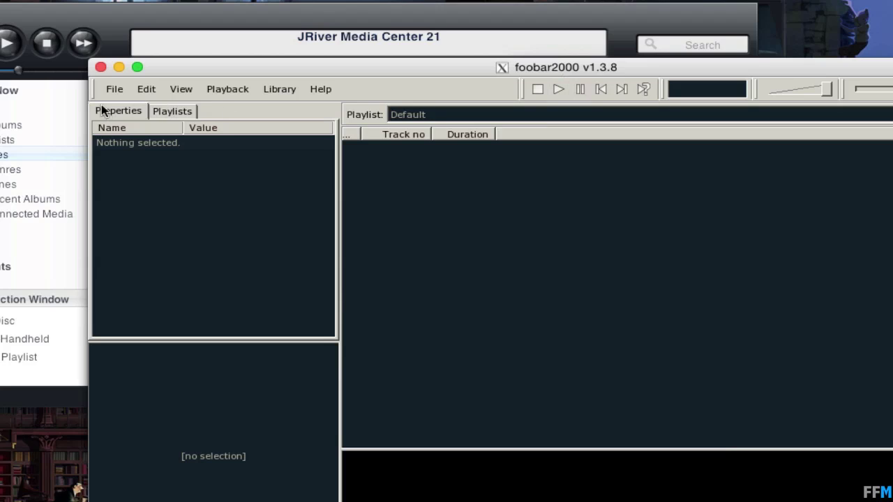
Start opening audio files in foobar2000 and browse from the root folder / to the dff dsf folder
click(112, 90)
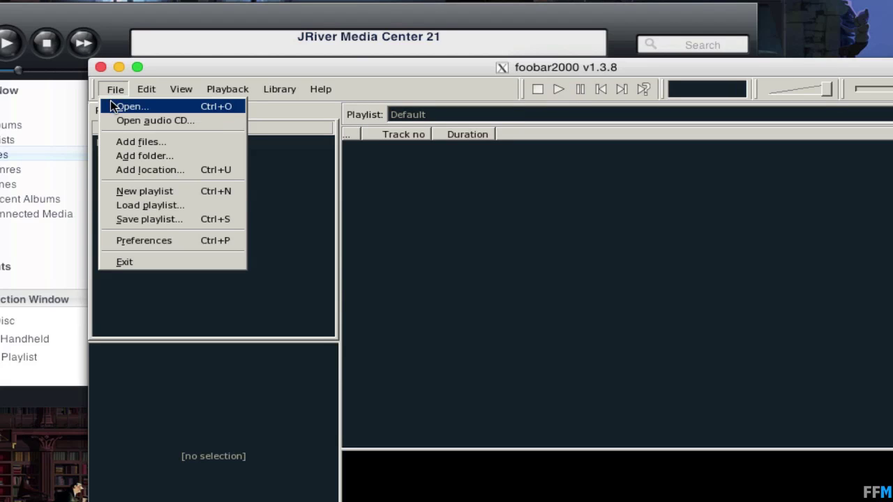
click(112, 105)
click(244, 90)
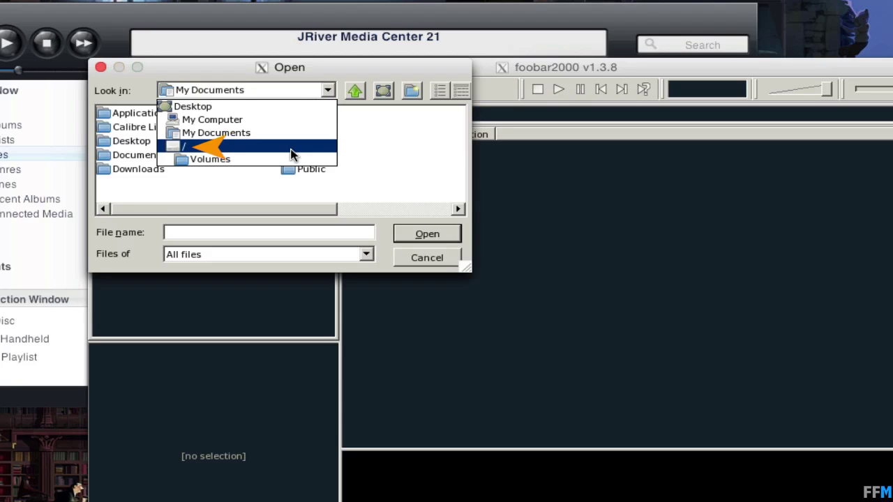
click(272, 148)
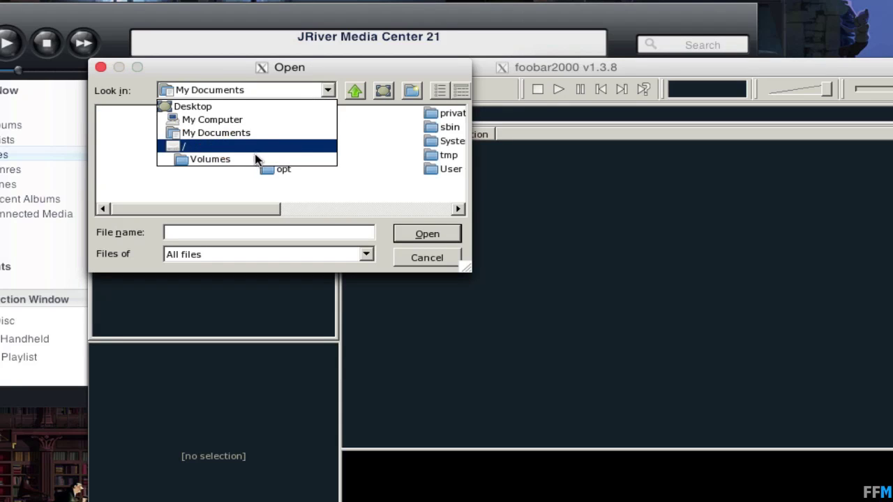
click(421, 207)
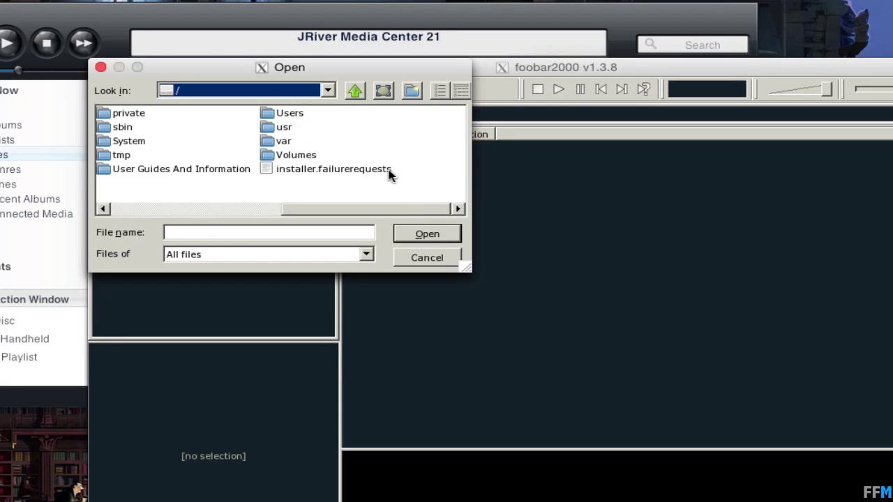
double_click(290, 114)
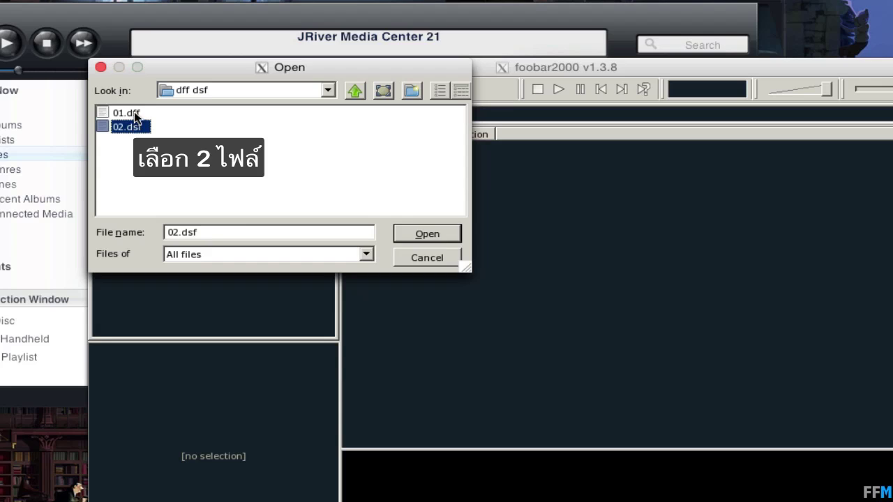
Try to open 01.dff and 02.dsf together for playback and dismiss the error window
shift+click(136, 114)
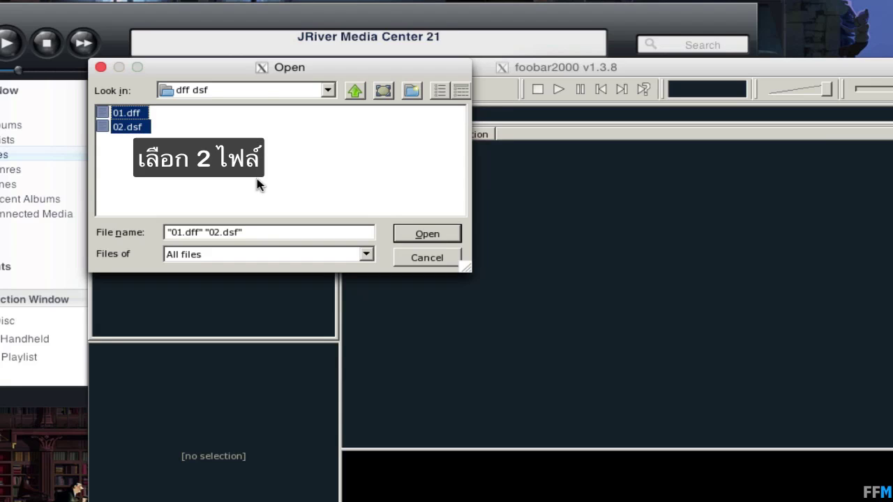
click(434, 234)
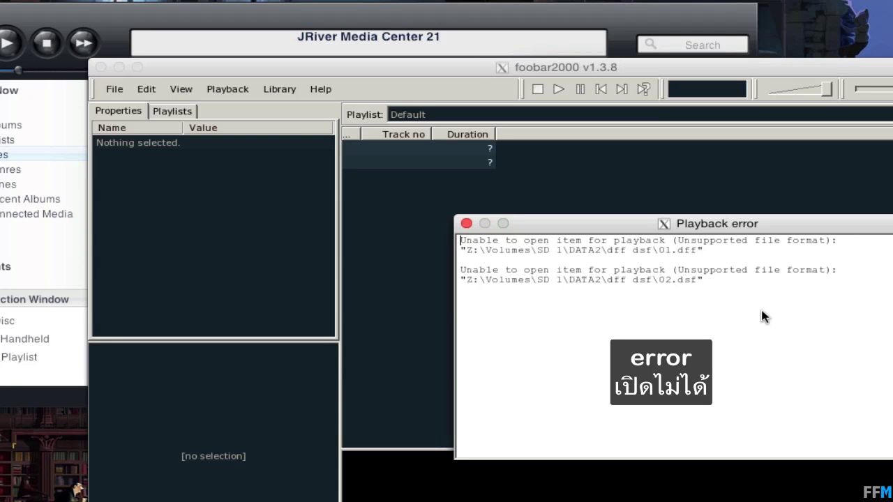
click(467, 223)
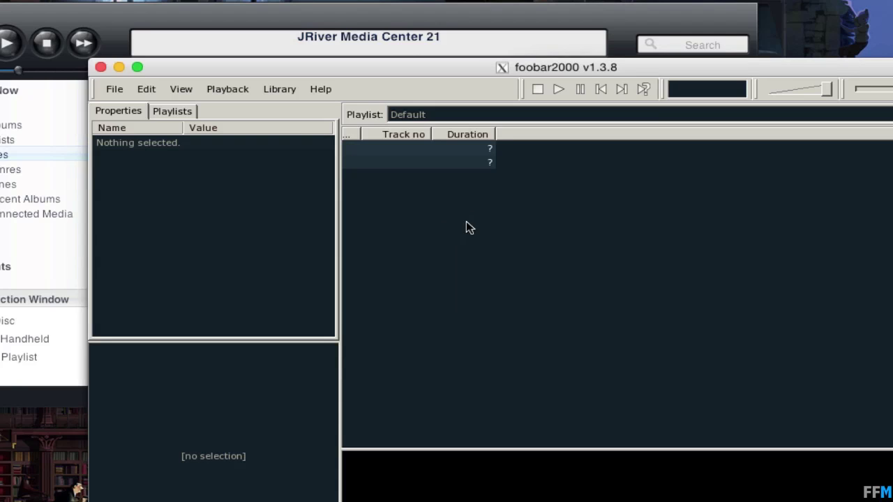
Remove the two unplayable tracks from the Default playlist
click(454, 162)
right_click(453, 162)
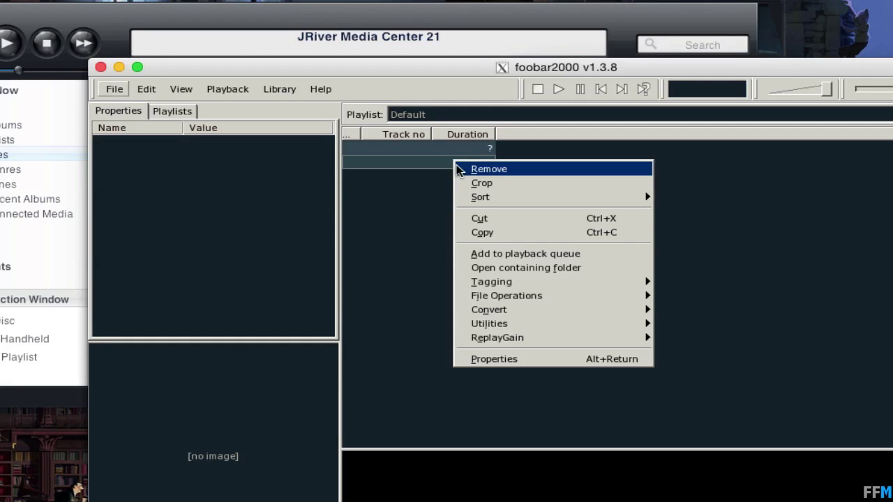
click(461, 170)
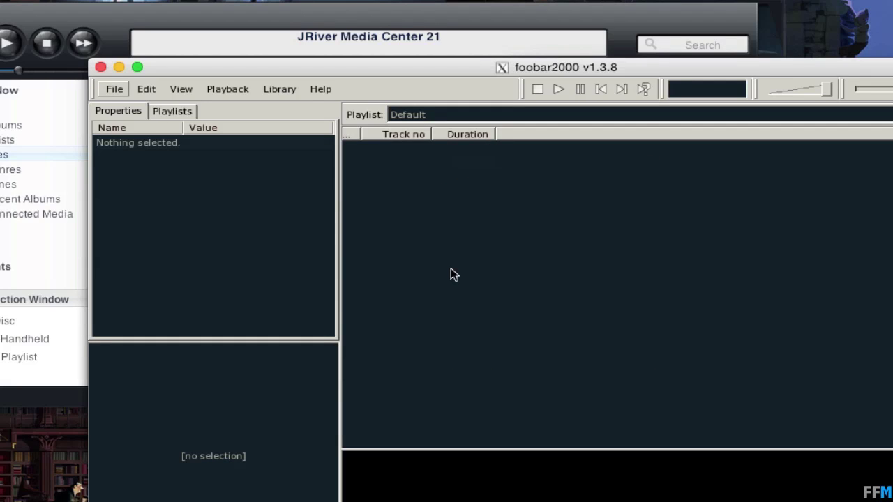
Check the installed components list in the foobar2000 preferences, then close the preferences and foobar2000
click(280, 89)
click(293, 141)
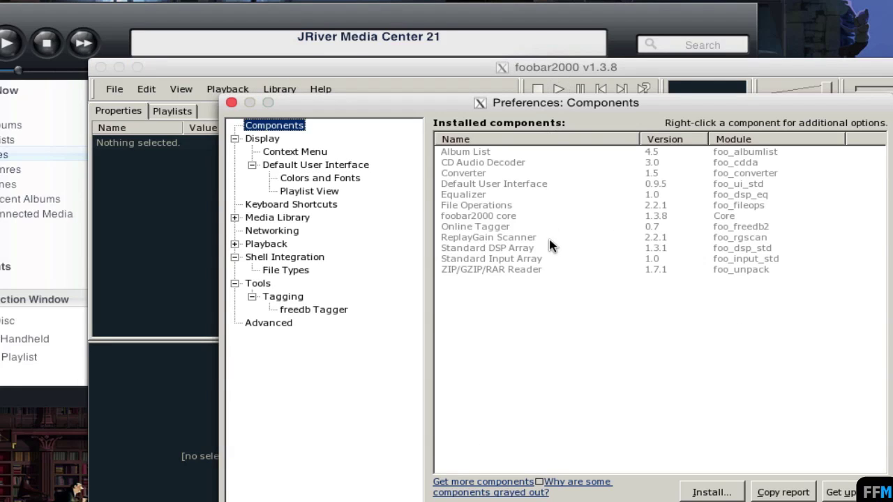
key(Escape)
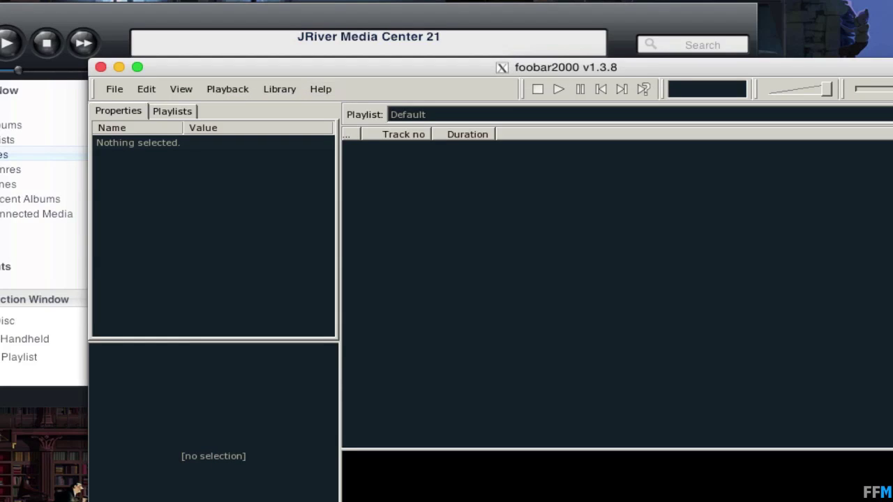
click(99, 67)
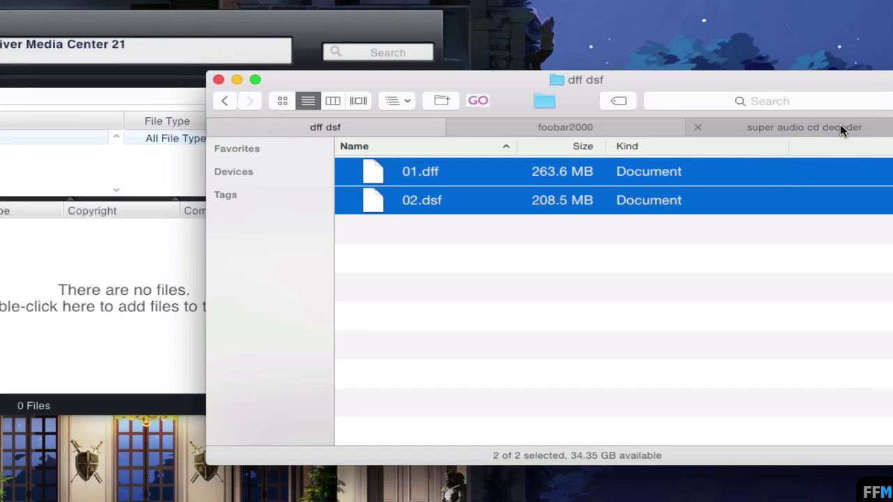
Extract foo_input_sacd-0.6.4.zip in the super audio cd decoder folder and expand the extracted foo_input_sacd-0.6.4 folder
click(804, 128)
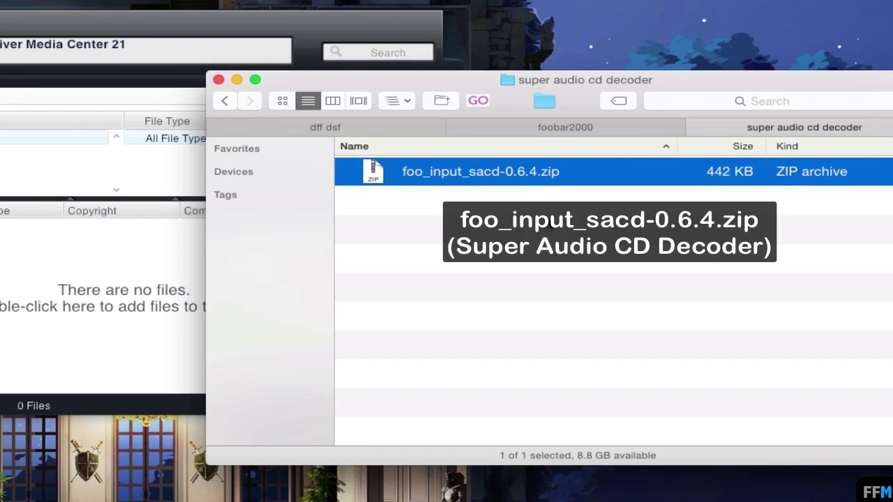
right_click(591, 176)
click(597, 176)
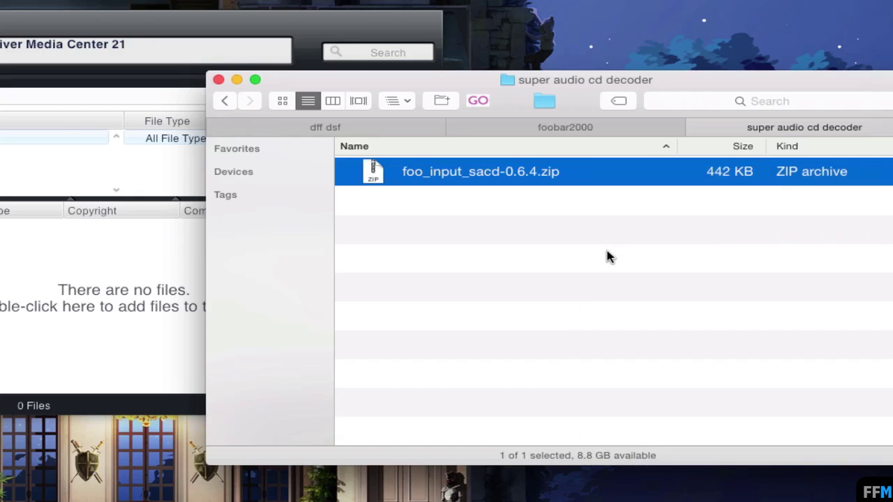
key(super+o)
click(346, 174)
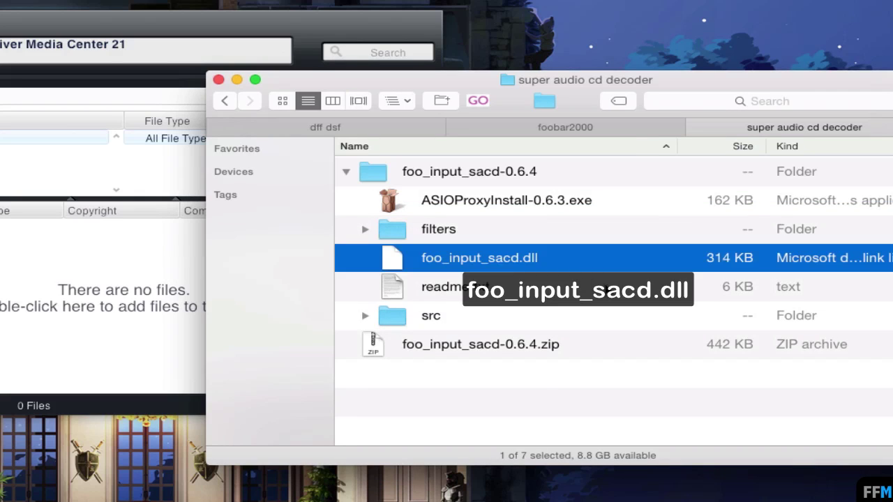
Copy foo_input_sacd.dll into the components folder inside the foobar2000 folder, showing that folder as icons
right_click(570, 249)
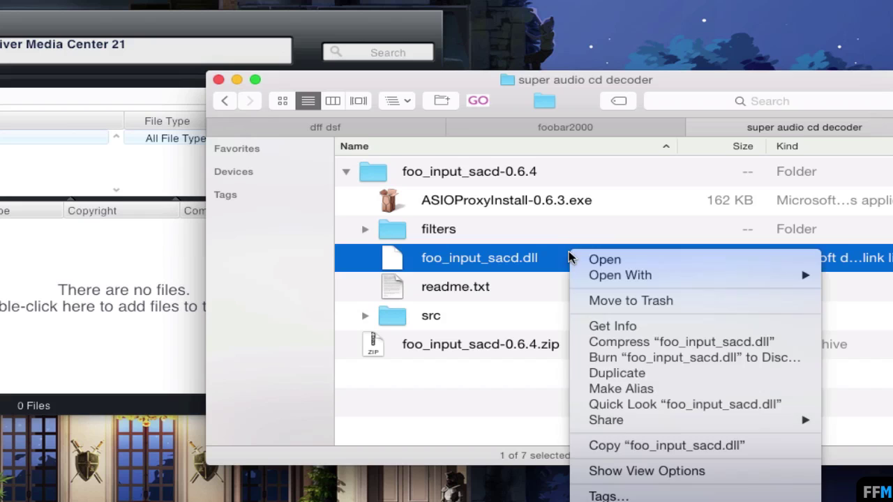
click(597, 446)
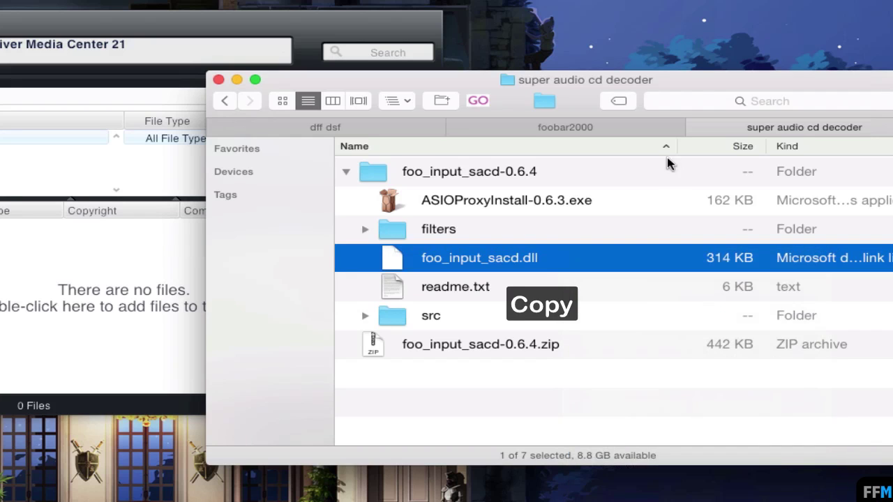
click(558, 129)
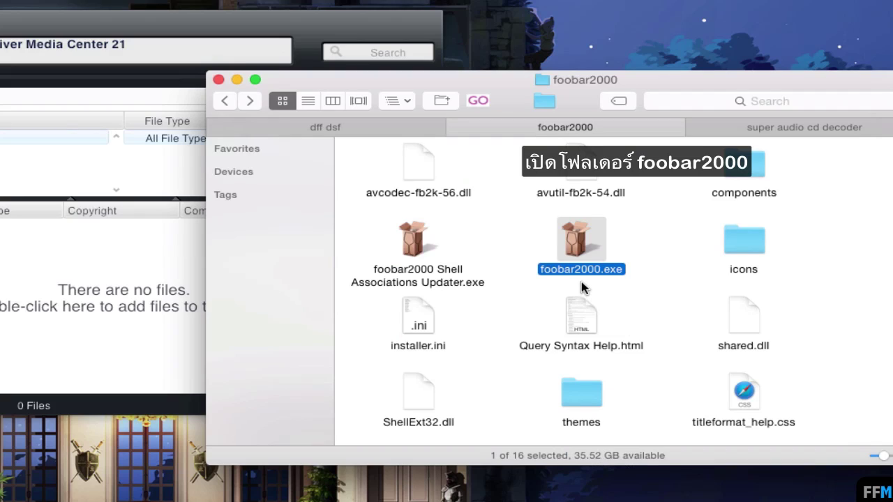
double_click(747, 168)
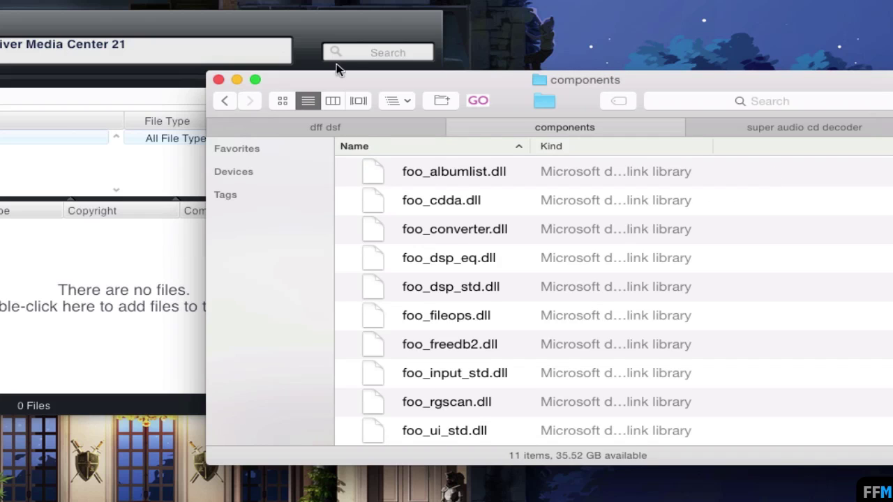
click(282, 101)
right_click(676, 180)
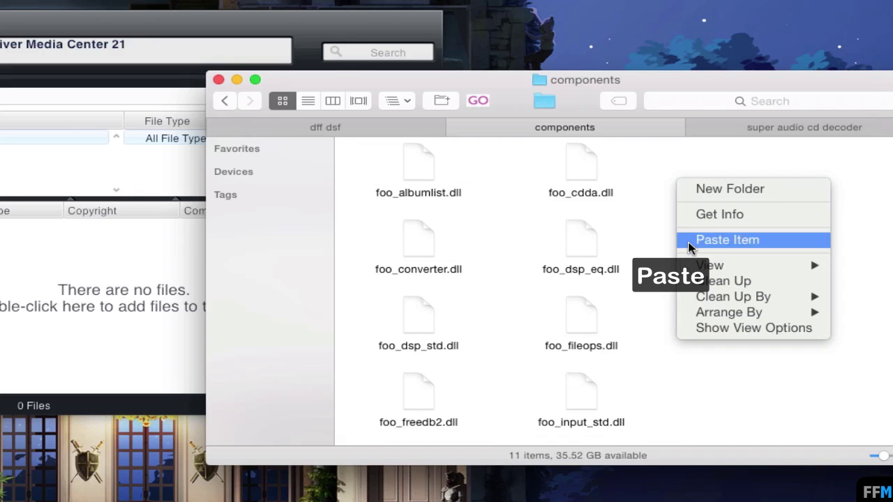
click(725, 240)
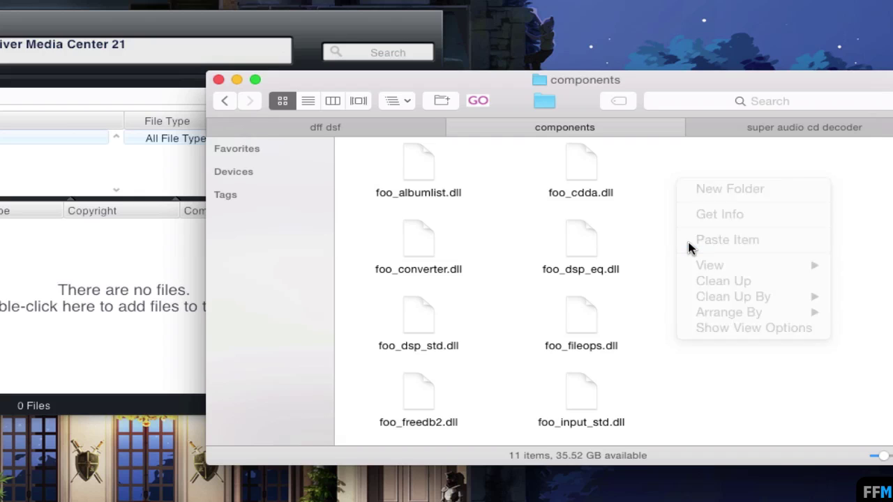
drag(694, 205, 795, 194)
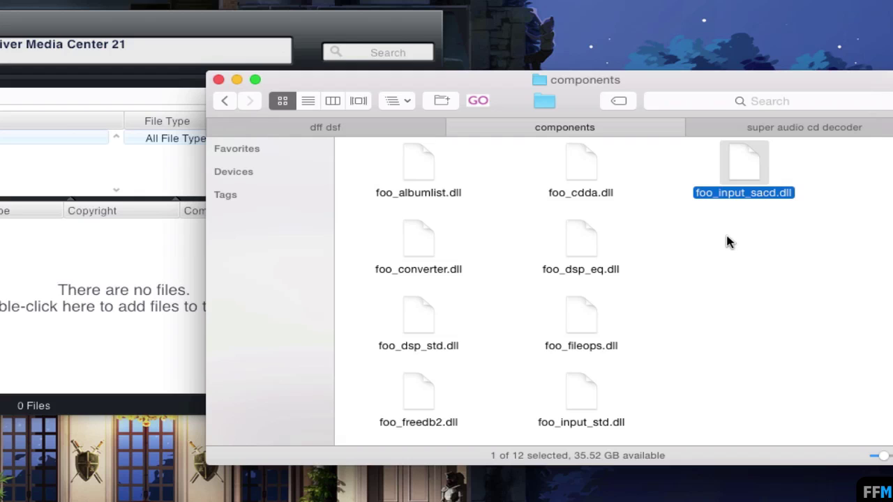
Return to the foobar2000 folder and run foobar2000.exe
click(225, 101)
click(572, 256)
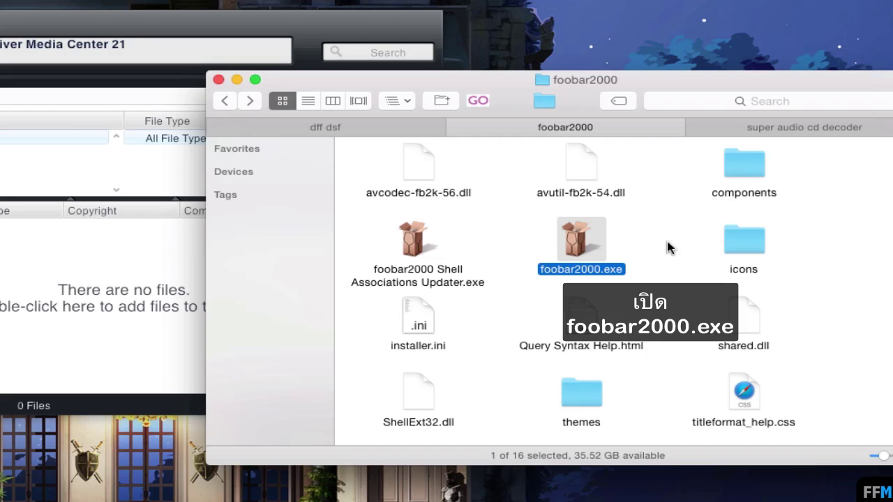
right_click(602, 241)
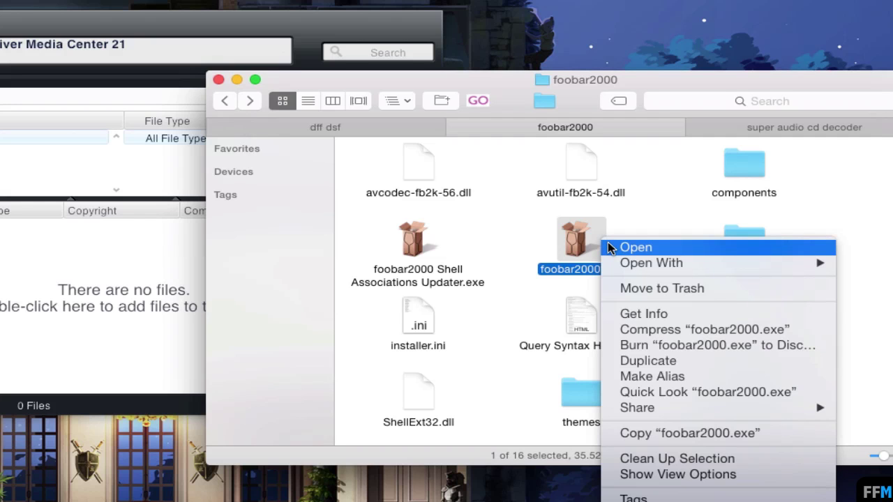
click(609, 247)
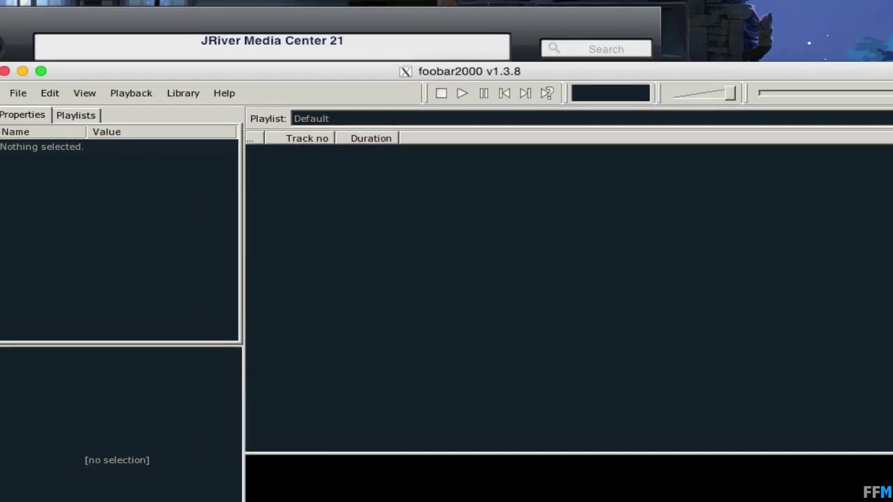
Open 01.dff and 02.dsf from the dff dsf folder in foobar2000 and play the second track
click(18, 93)
click(19, 106)
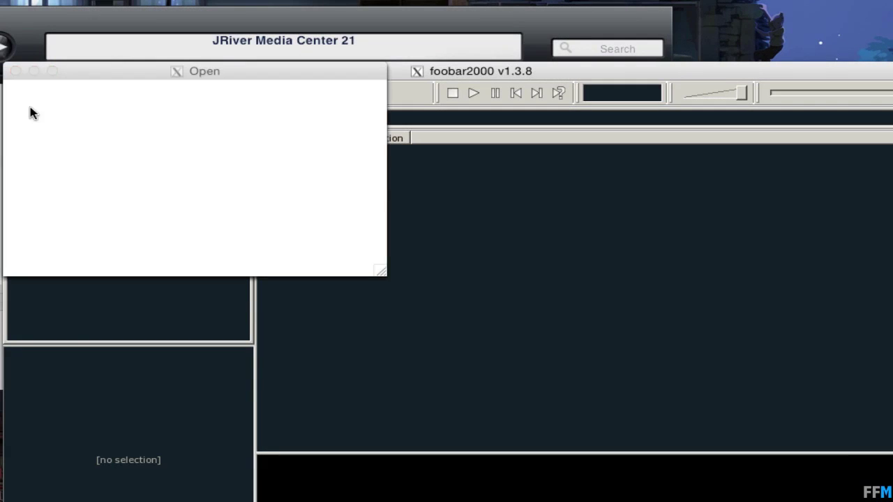
click(36, 117)
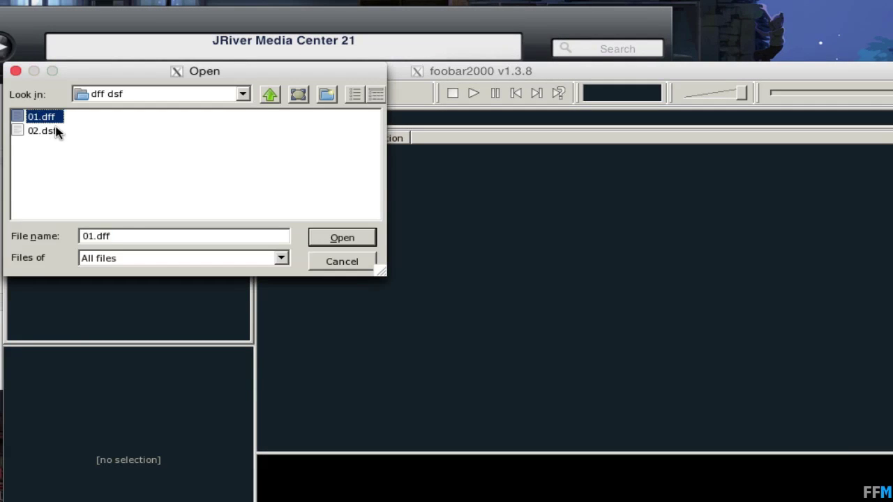
shift+click(56, 133)
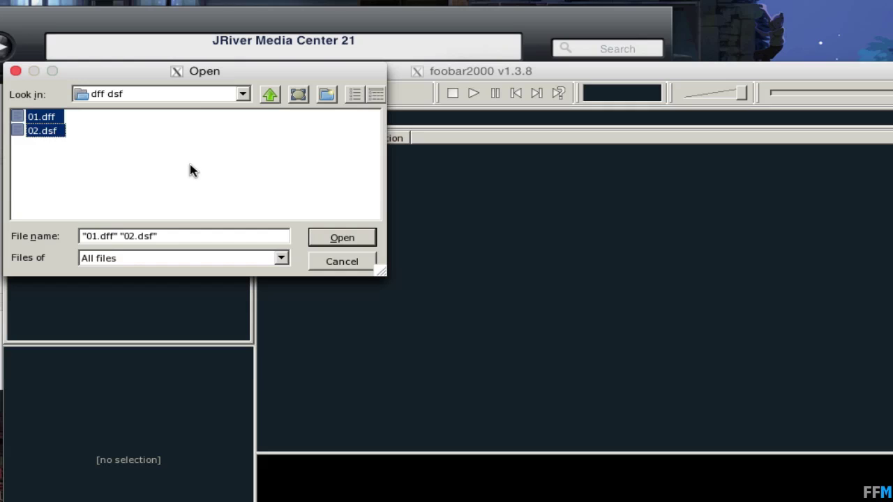
click(342, 239)
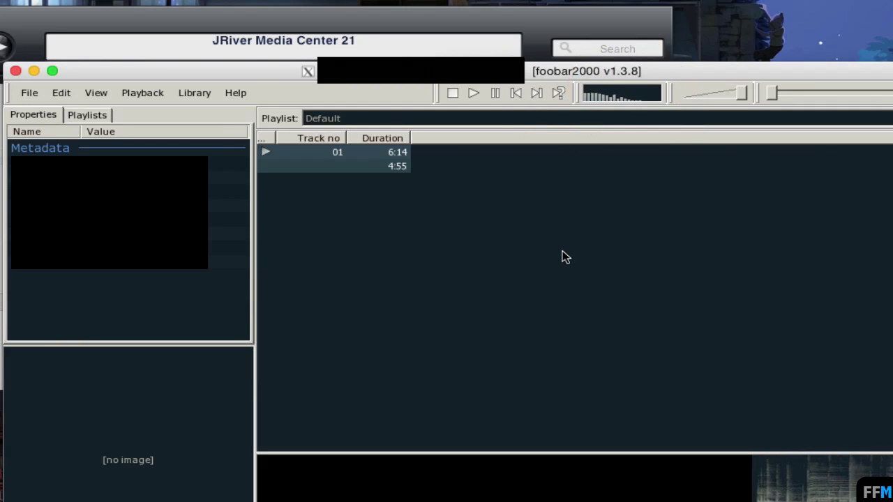
double_click(338, 166)
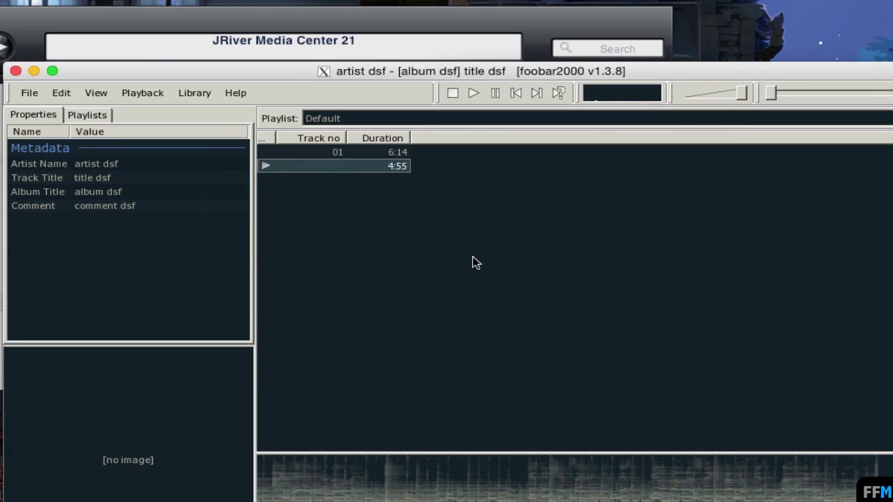